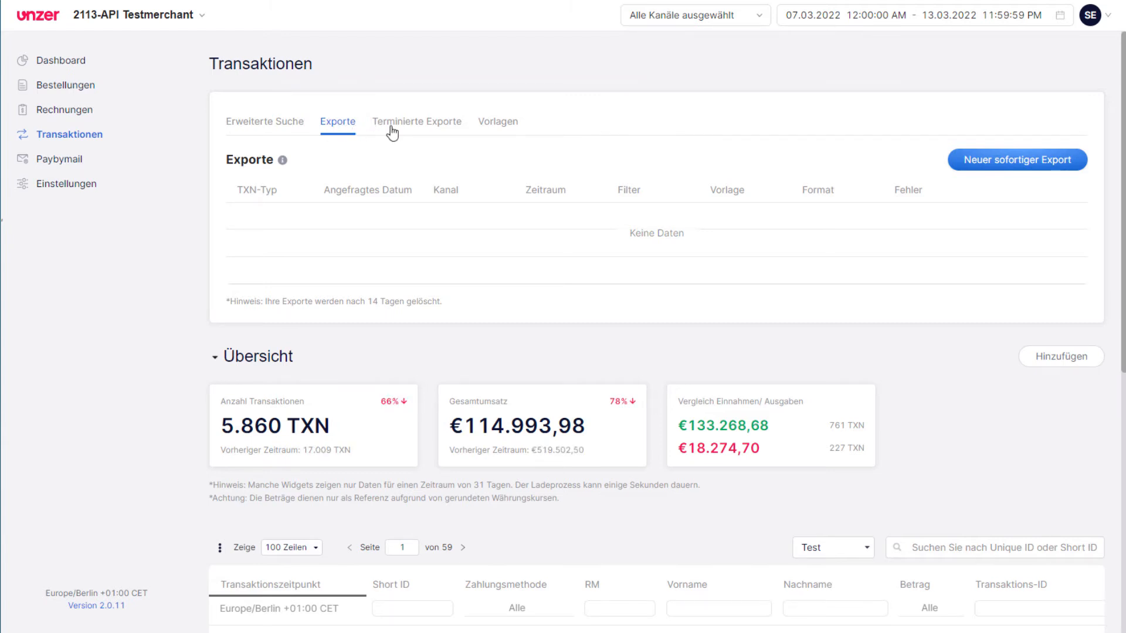
Open a new template from the Vorlagen tab and clear the preselected Ablaufdatum Jahr column.
click(495, 130)
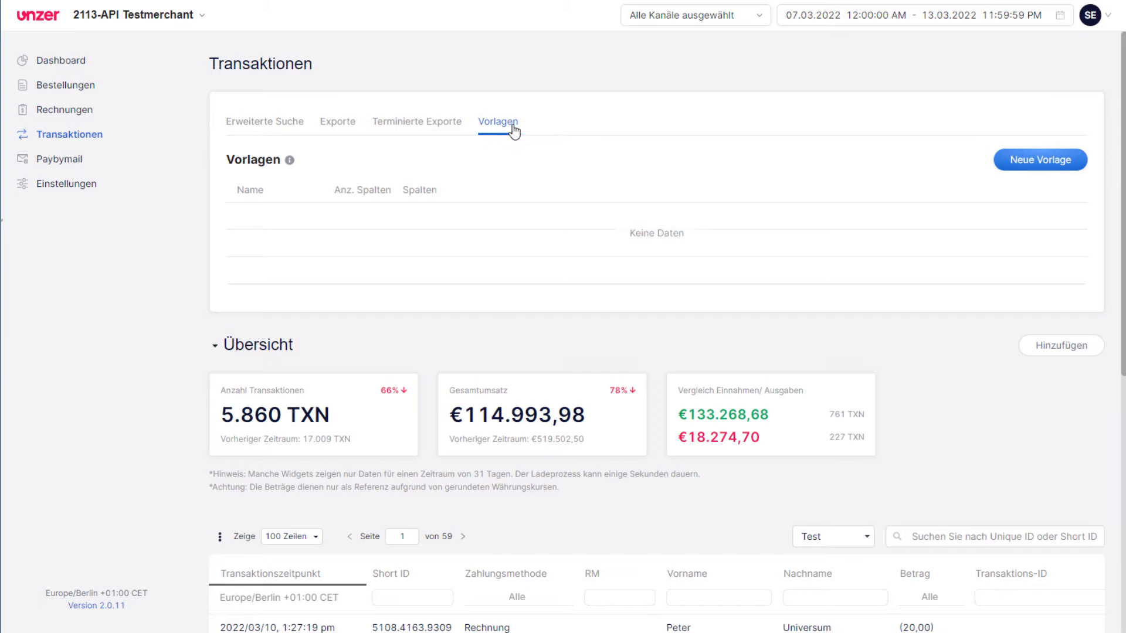
click(1035, 169)
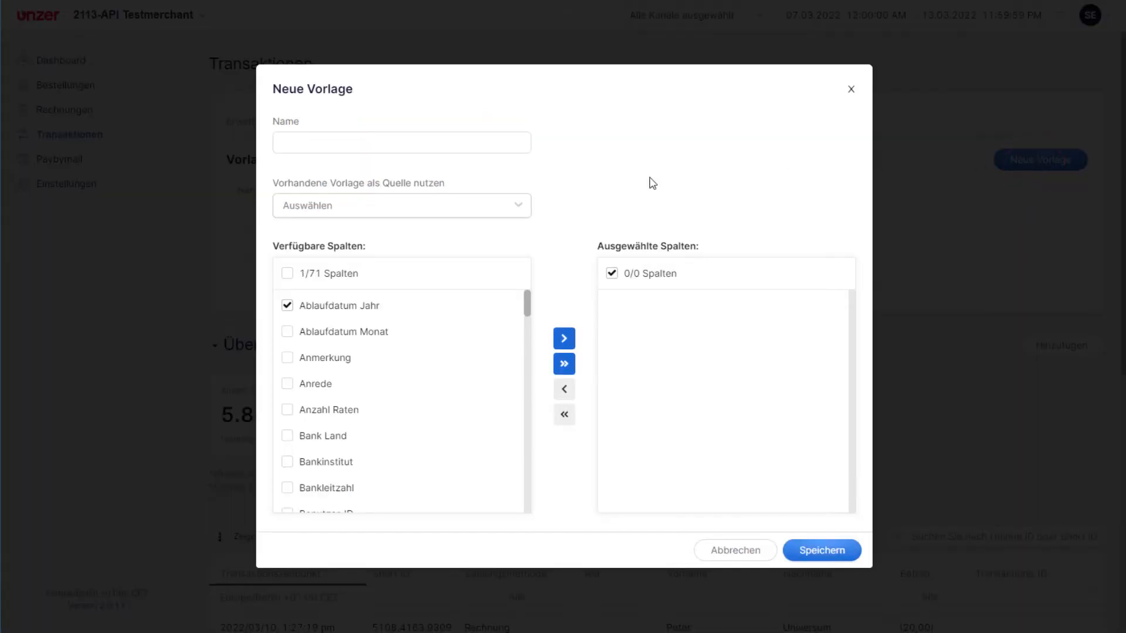
click(382, 147)
scroll(315, 339, down, 1)
scroll(315, 339, up, 1)
click(288, 306)
Add the columns Name des Unternehmens, Short ID and Vorname to the template's selected columns.
scroll(354, 394, down, 10)
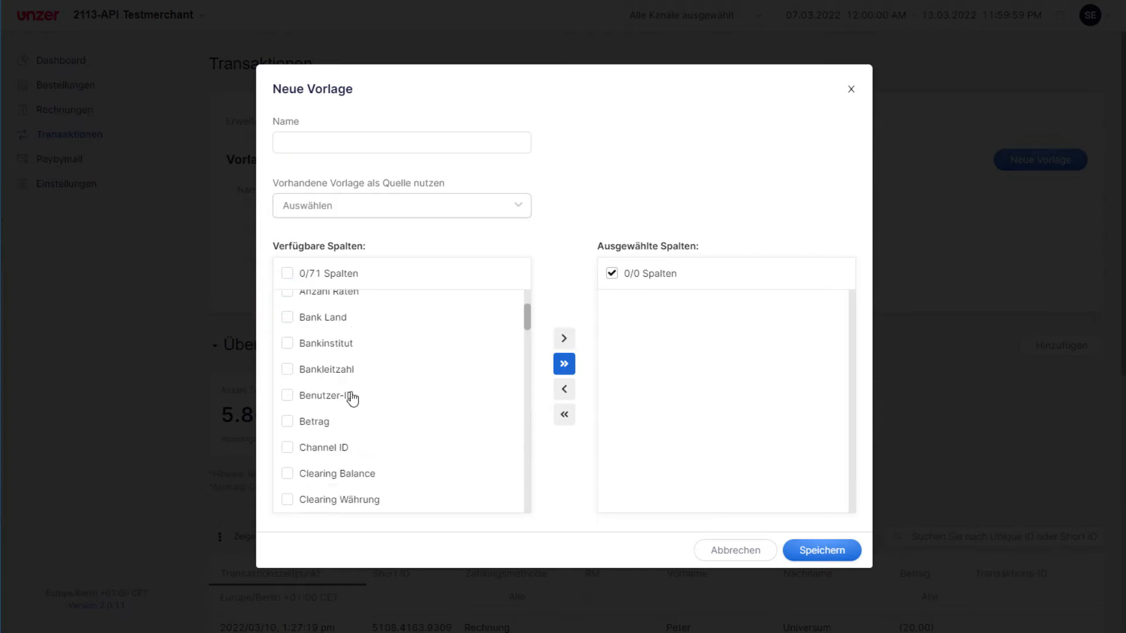
scroll(354, 397, down, 2)
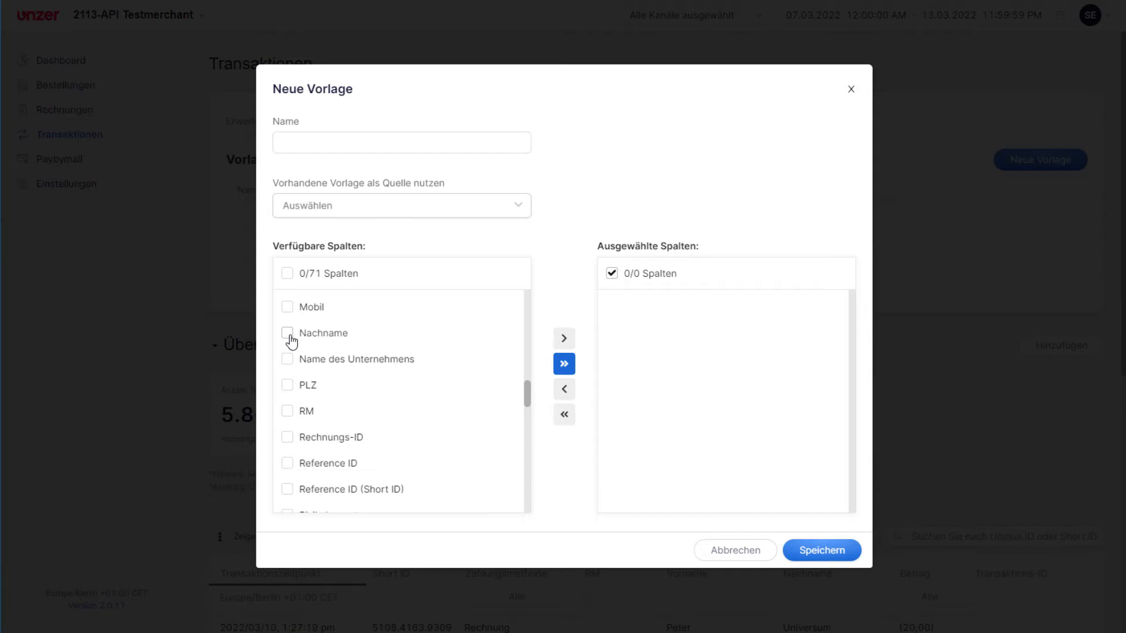
click(287, 359)
scroll(319, 390, down, 5)
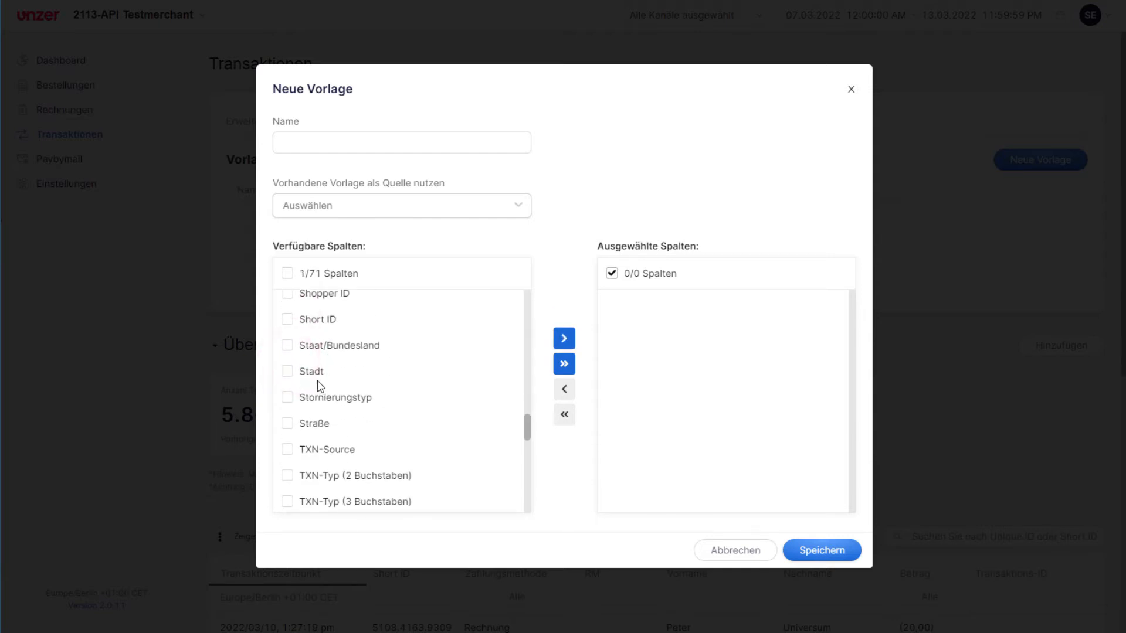
click(287, 319)
scroll(335, 369, down, 1)
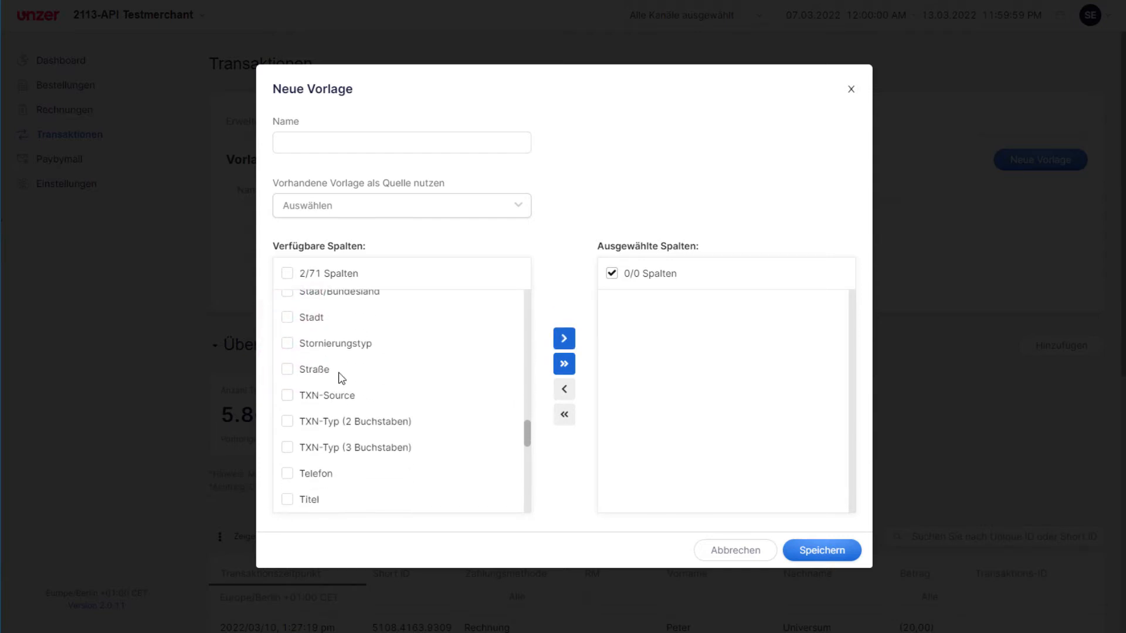
scroll(329, 378, down, 4)
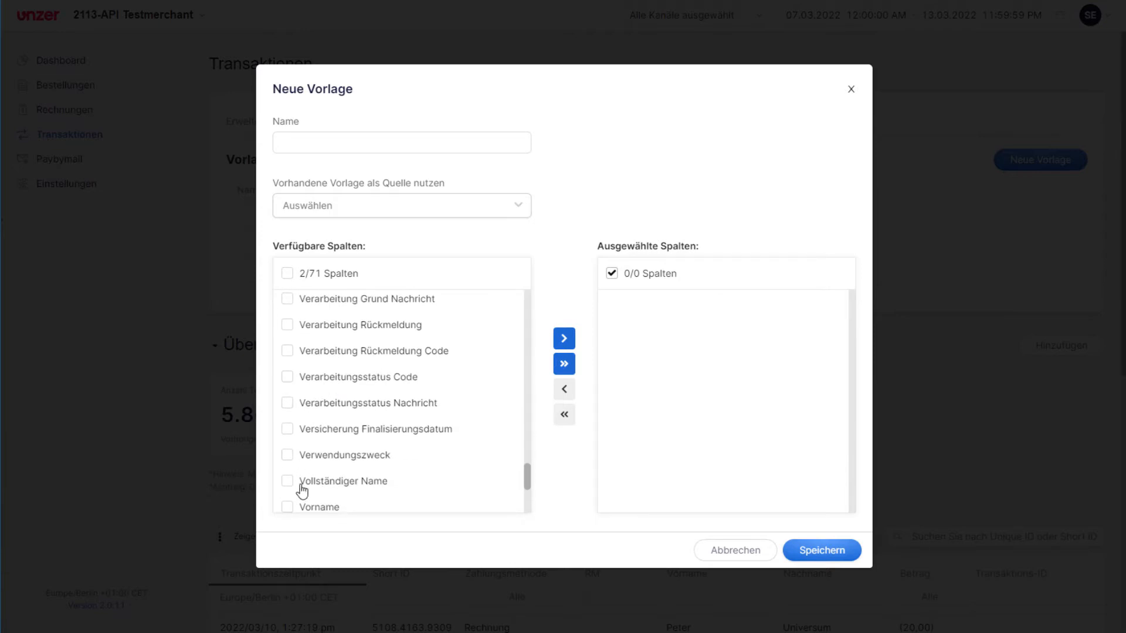
click(288, 506)
click(563, 338)
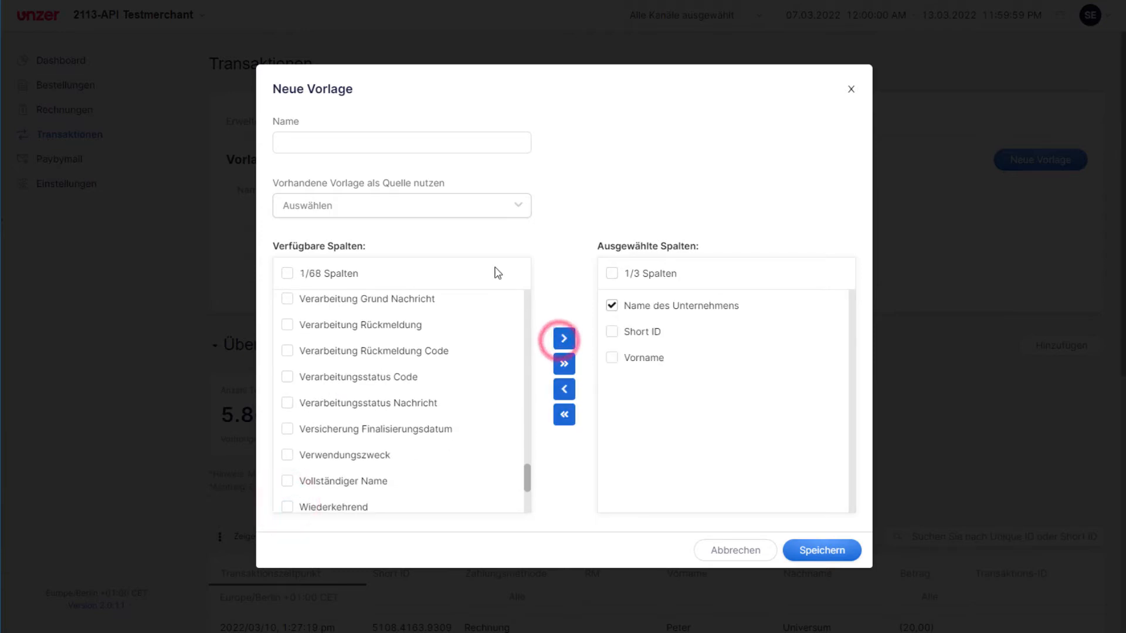
Name the template Vorlage 1 and save it.
click(328, 141)
text(Vorlage 1)
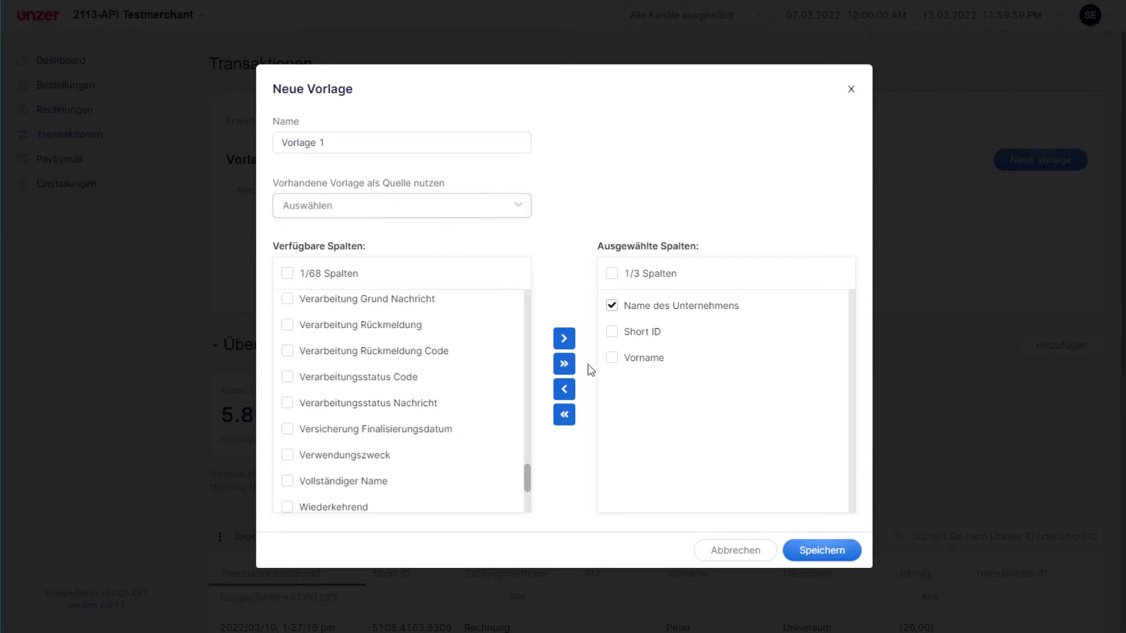
click(814, 555)
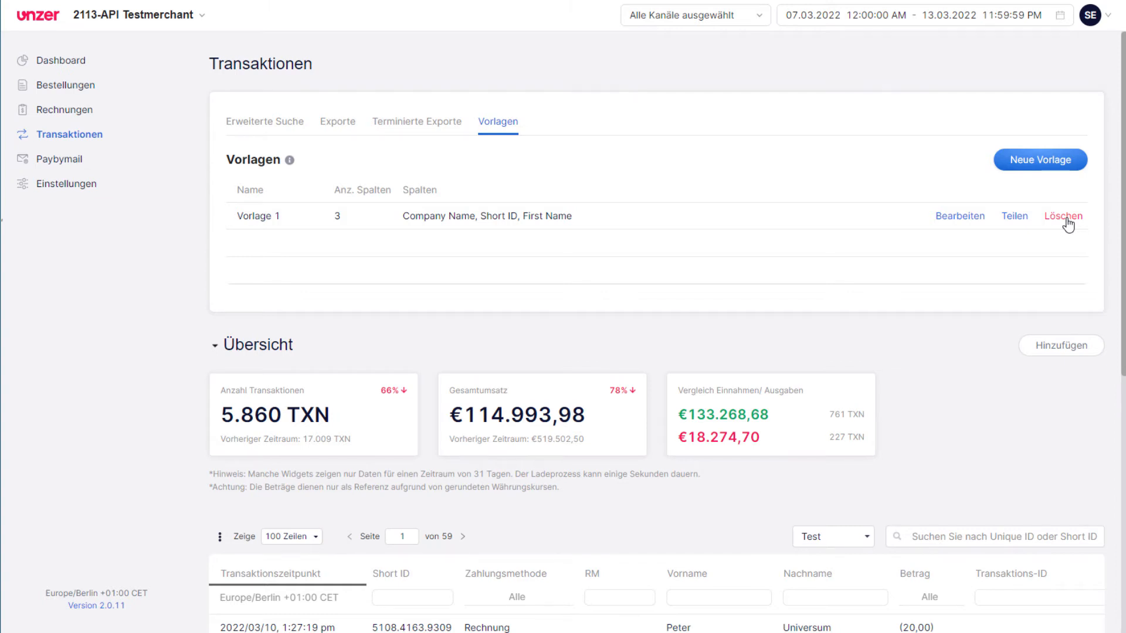
Open the sharing dialog for Vorlage 1 and close it without sharing.
click(1018, 219)
click(476, 327)
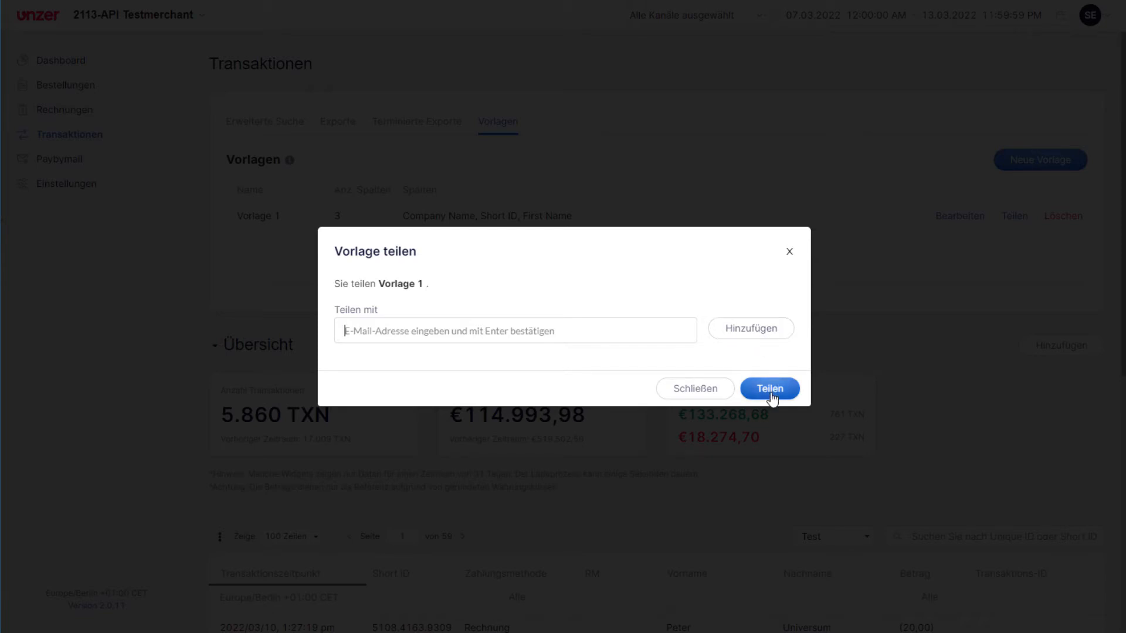
click(695, 391)
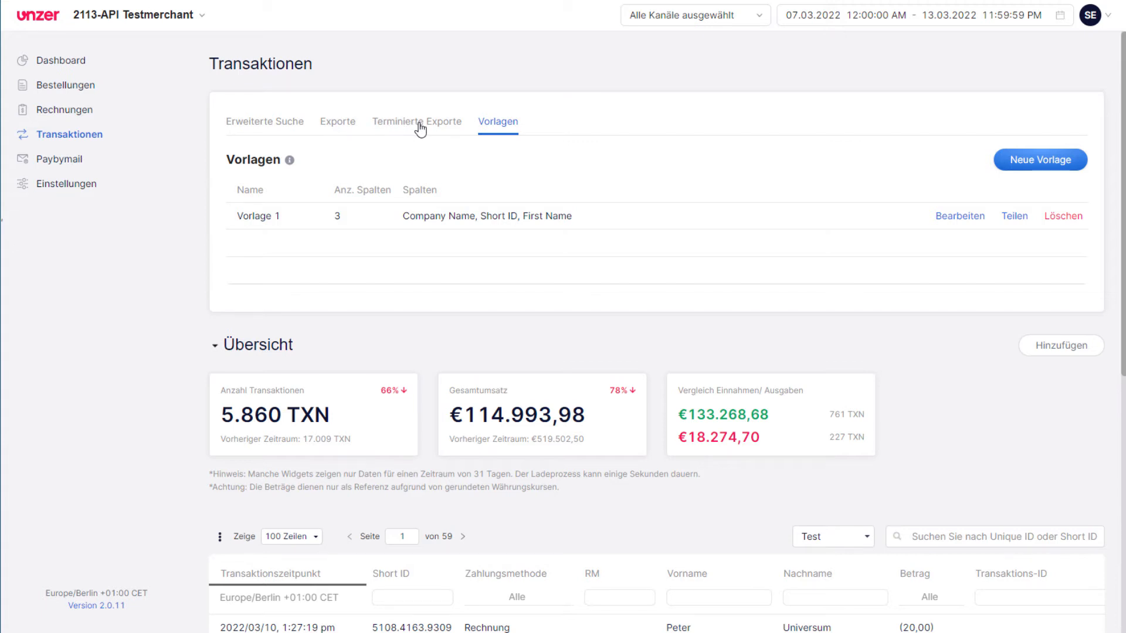
Start a new instant export from the Exporte tab and set its period to last month.
click(340, 123)
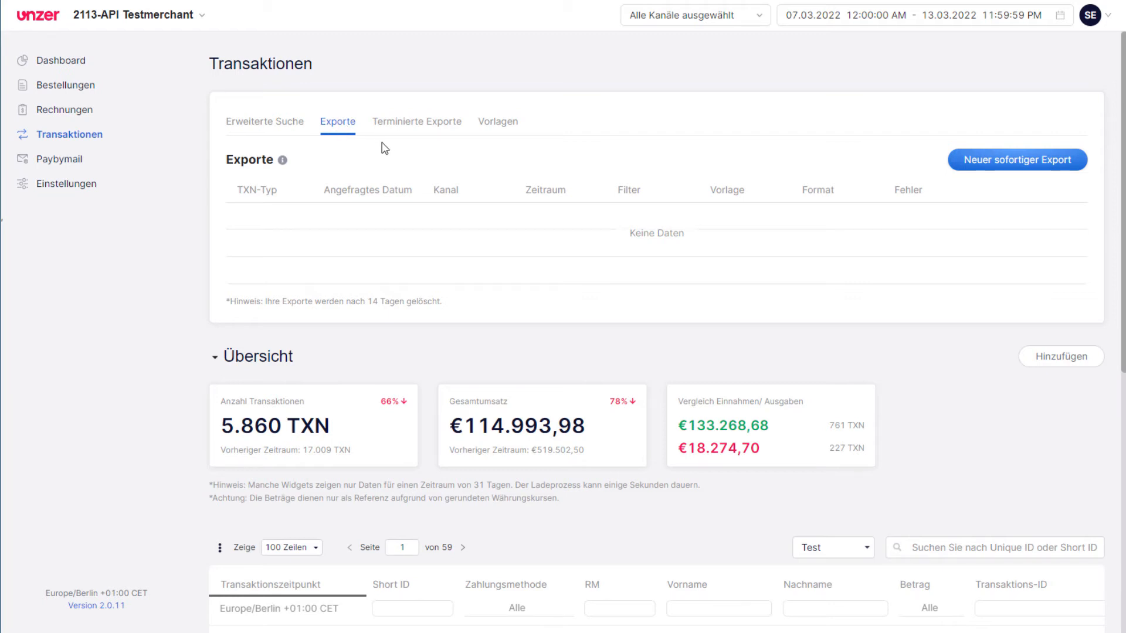
click(1012, 165)
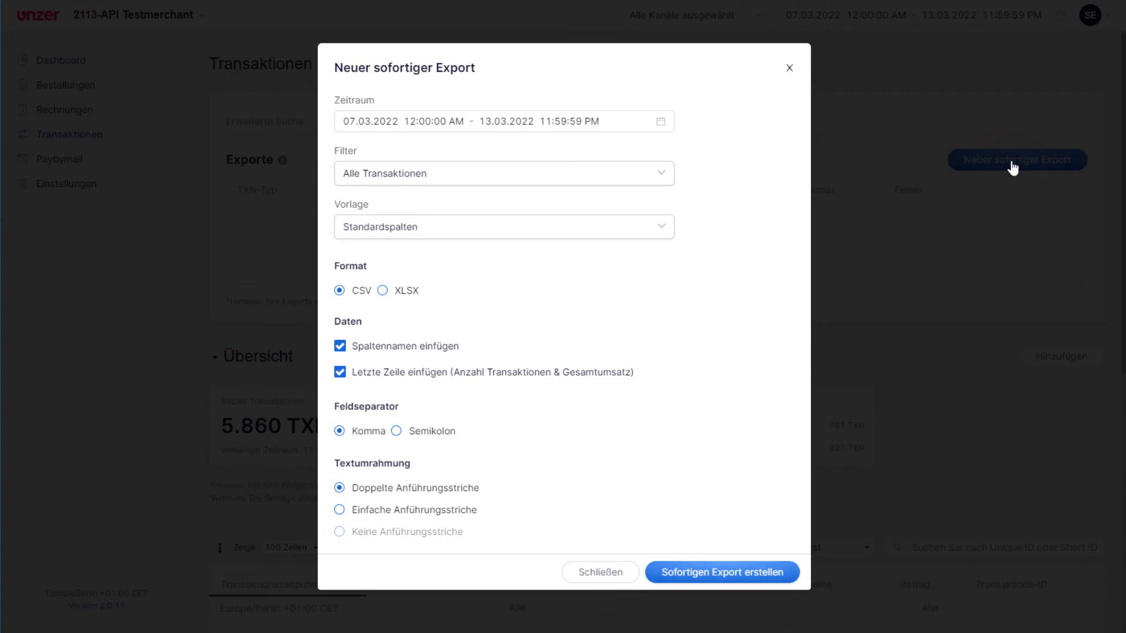
click(660, 122)
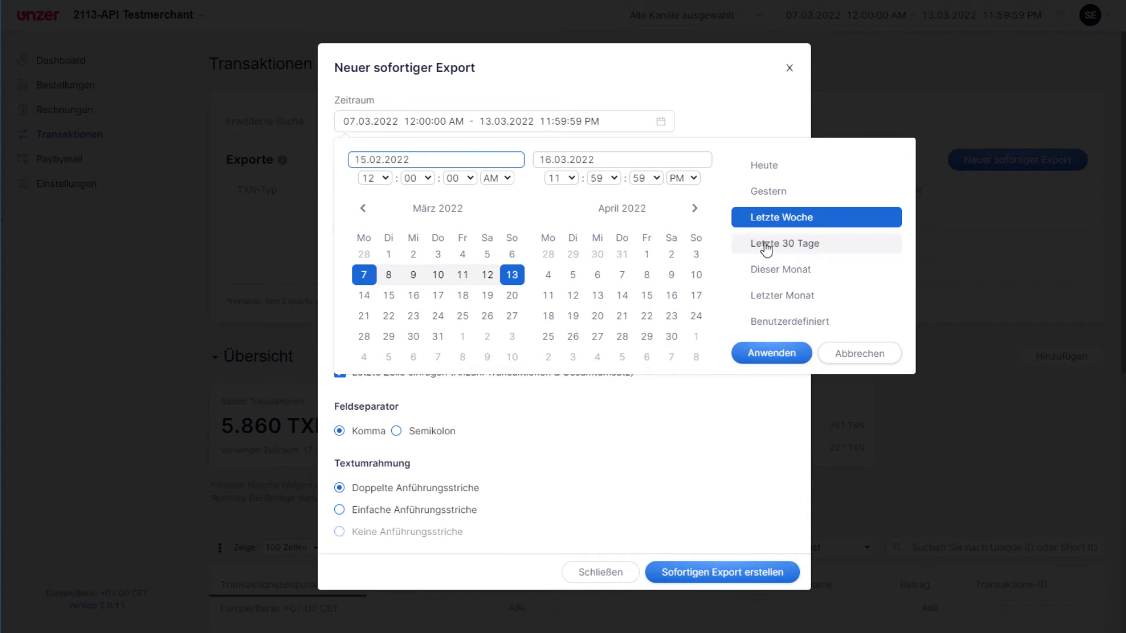
click(774, 300)
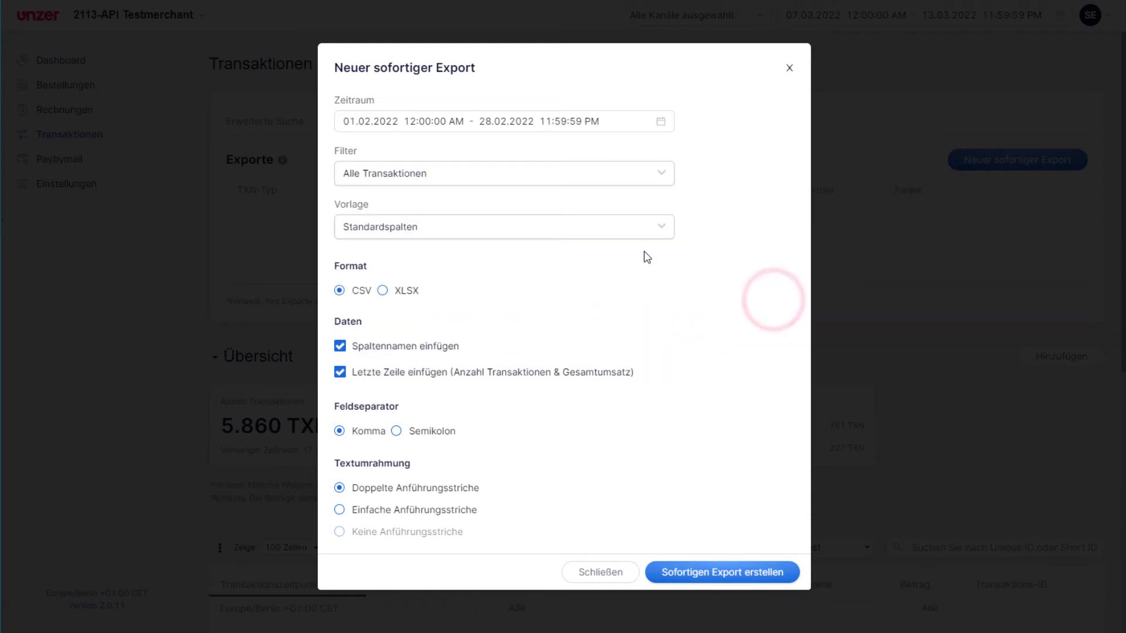
Set the instant export's filter to Filter Test and its template to Vorlage 1.
click(475, 177)
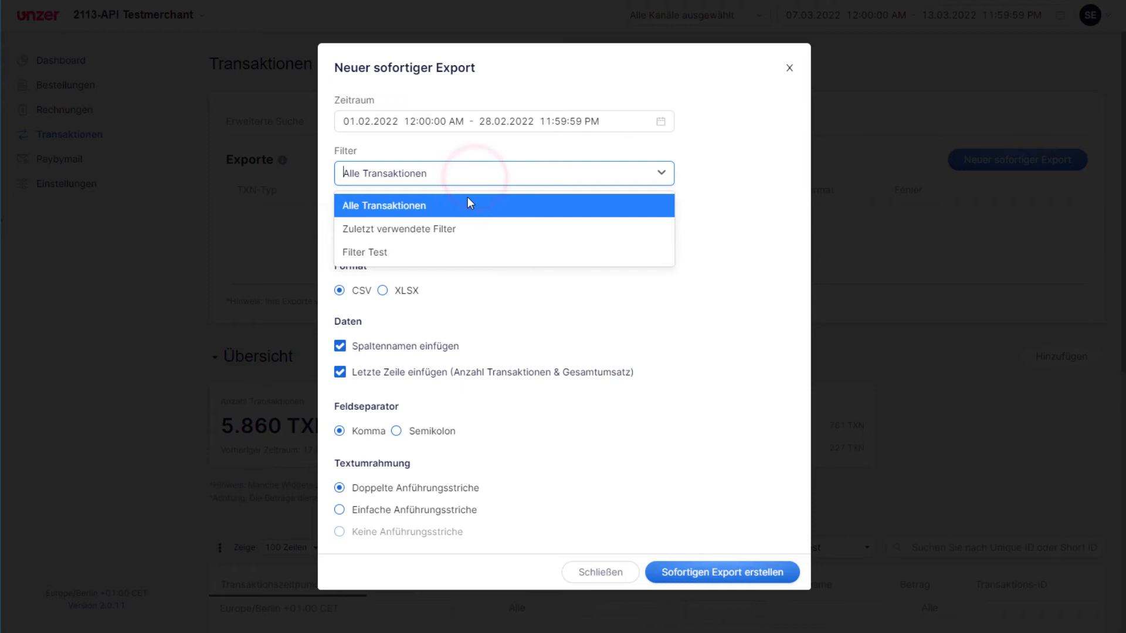
click(462, 253)
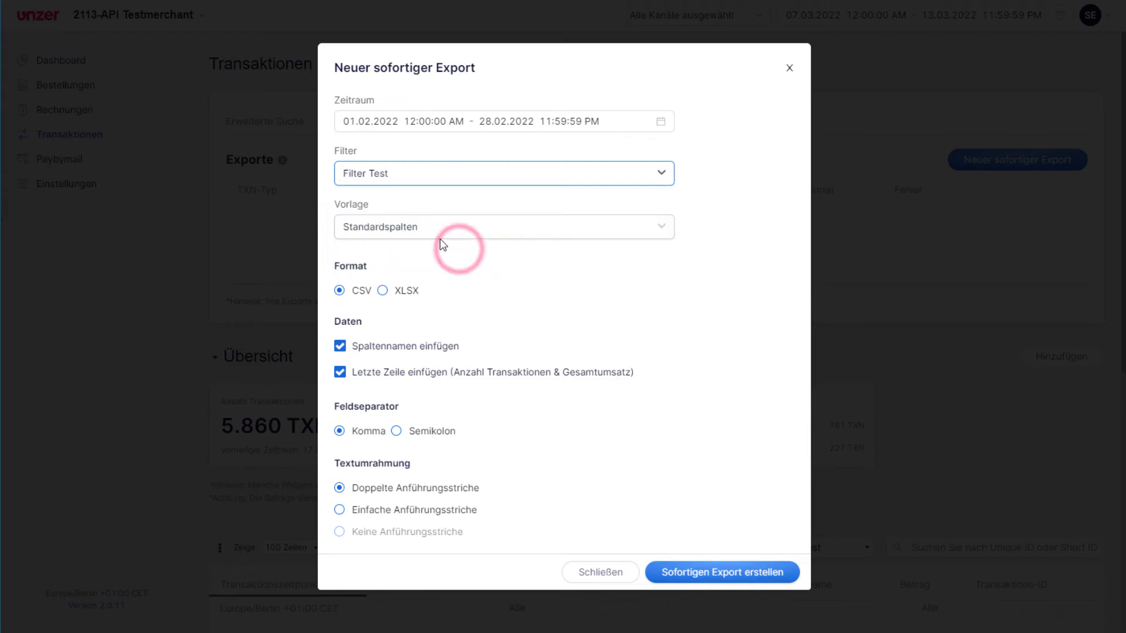
click(401, 229)
click(401, 229)
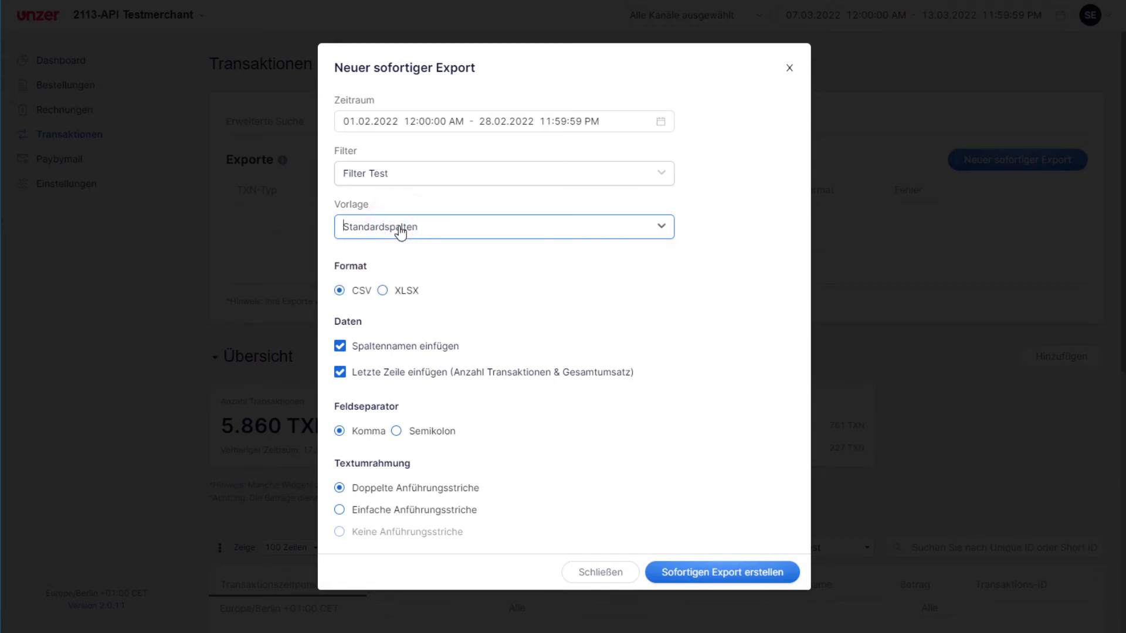
click(464, 183)
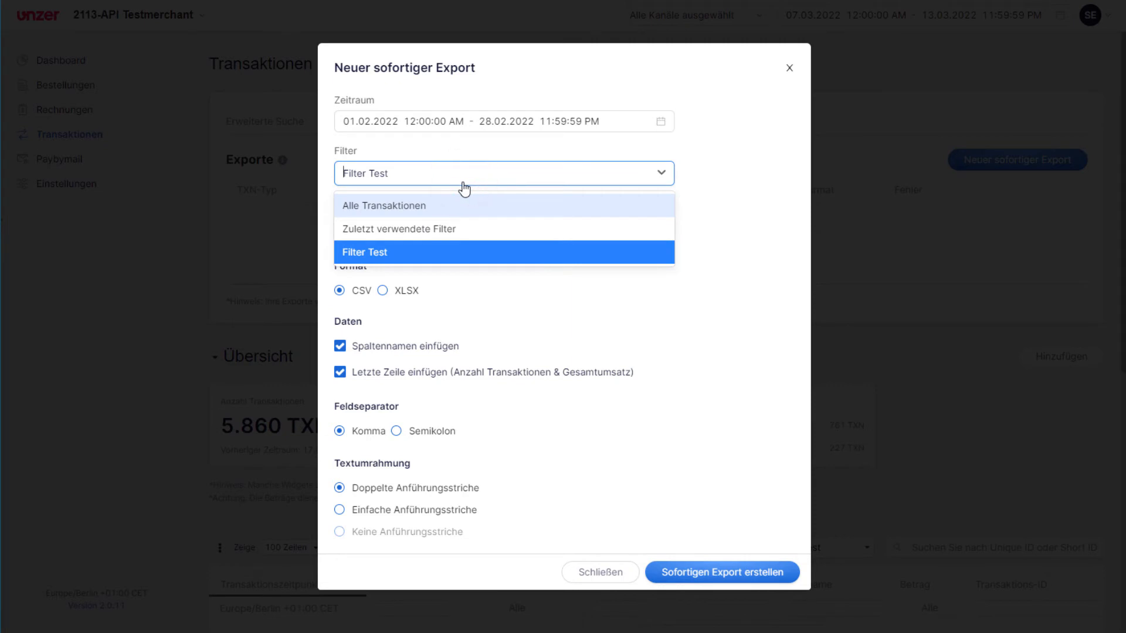
click(463, 183)
click(439, 227)
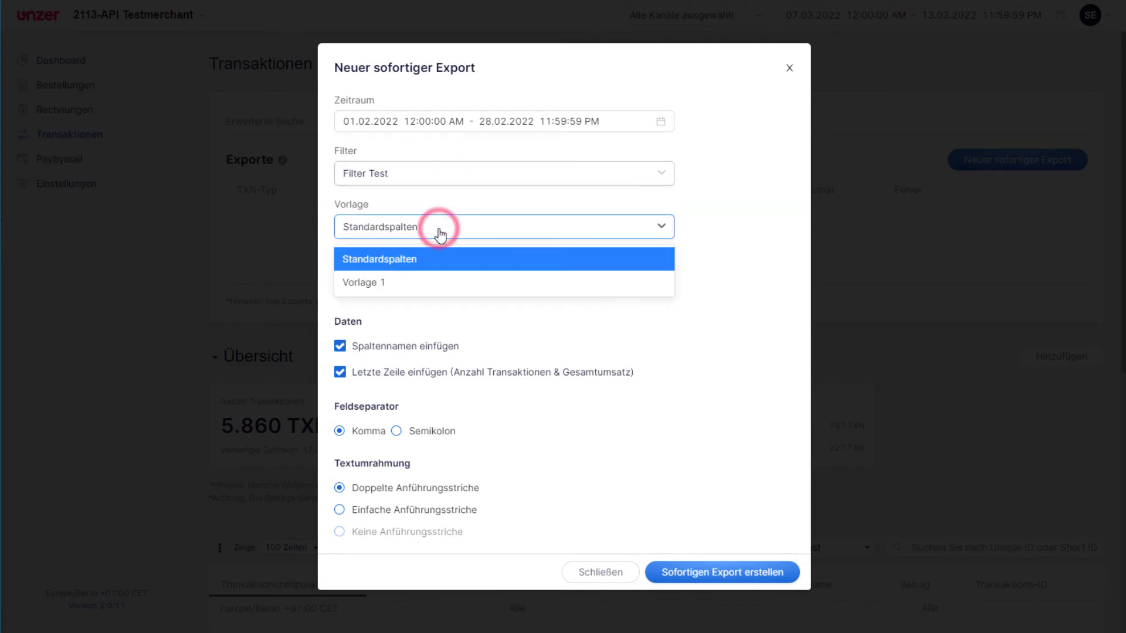
click(412, 284)
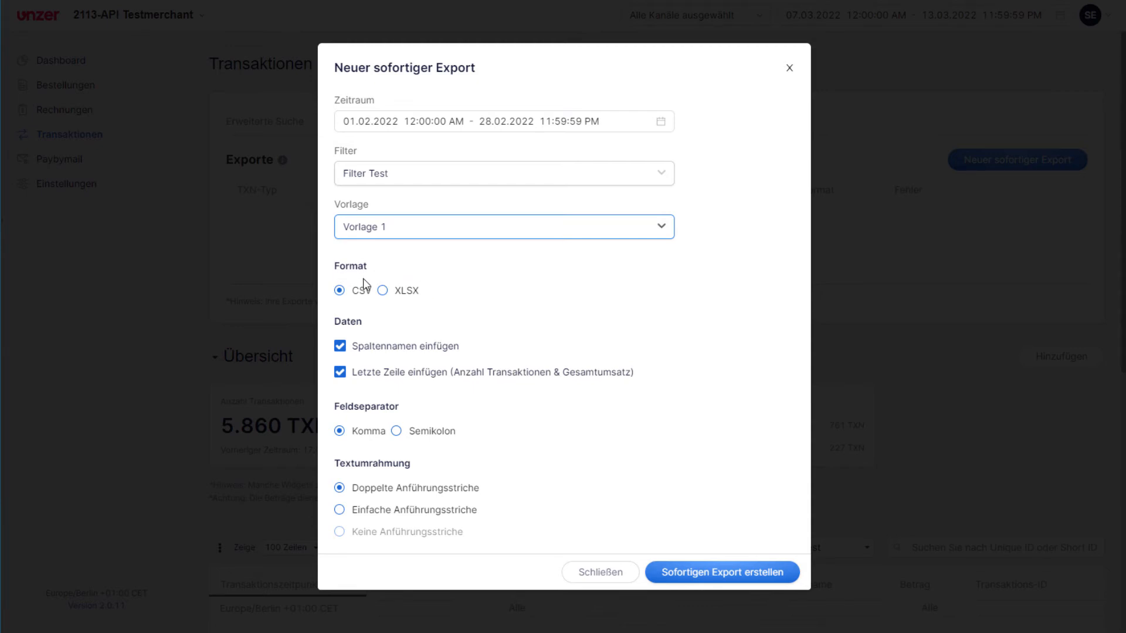
Keep CSV format, choose Semikolon as field separator and create the instant export.
click(382, 290)
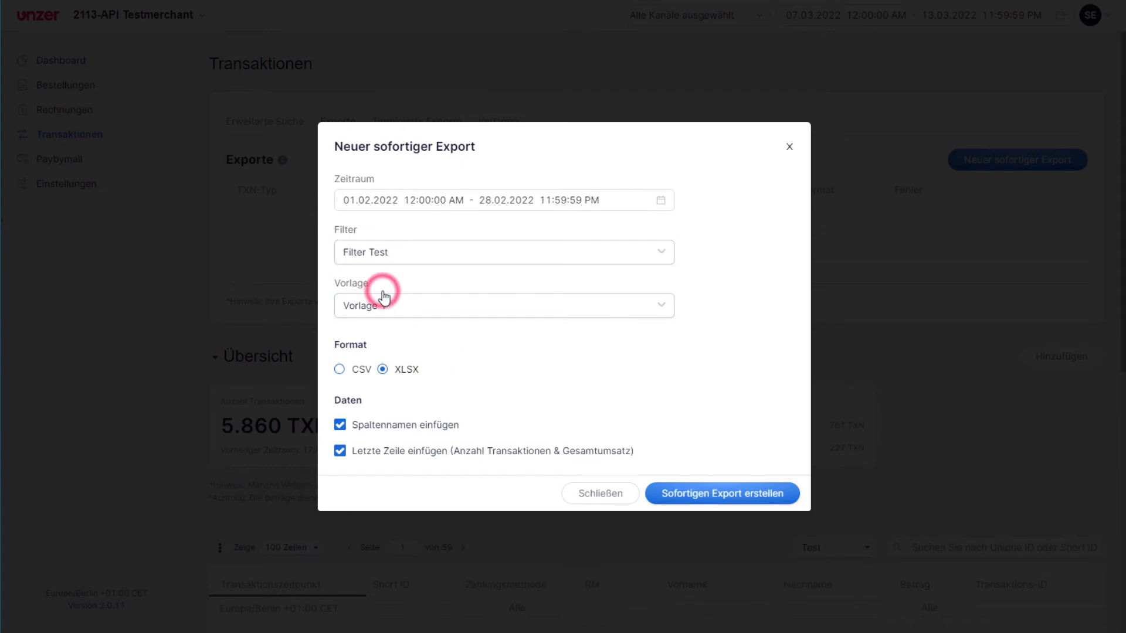
click(339, 371)
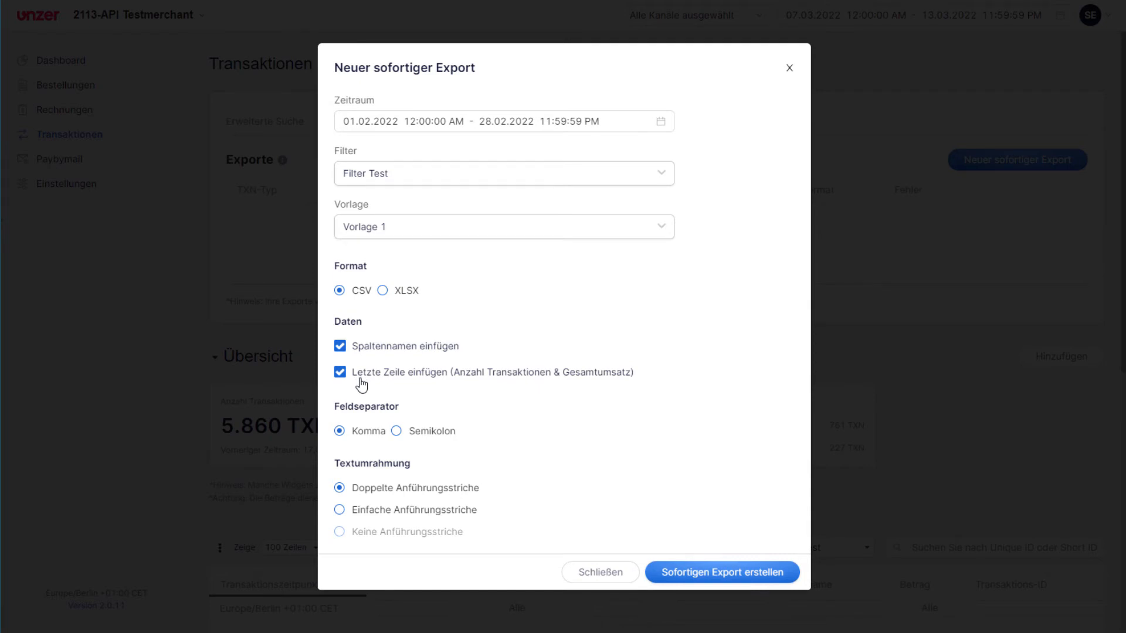
click(398, 432)
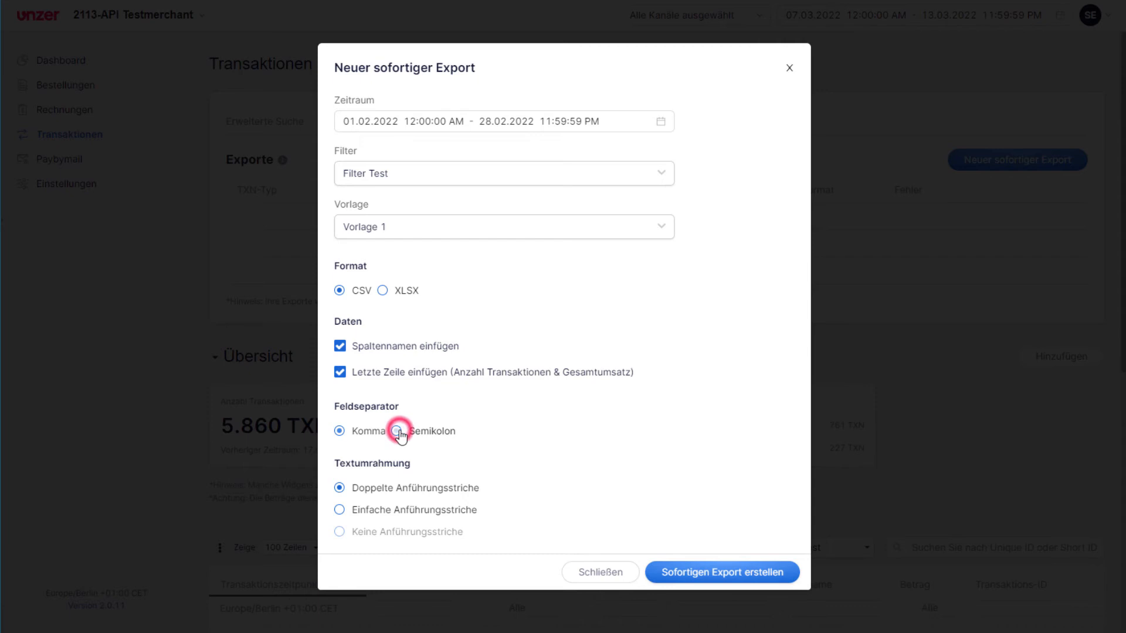
click(688, 576)
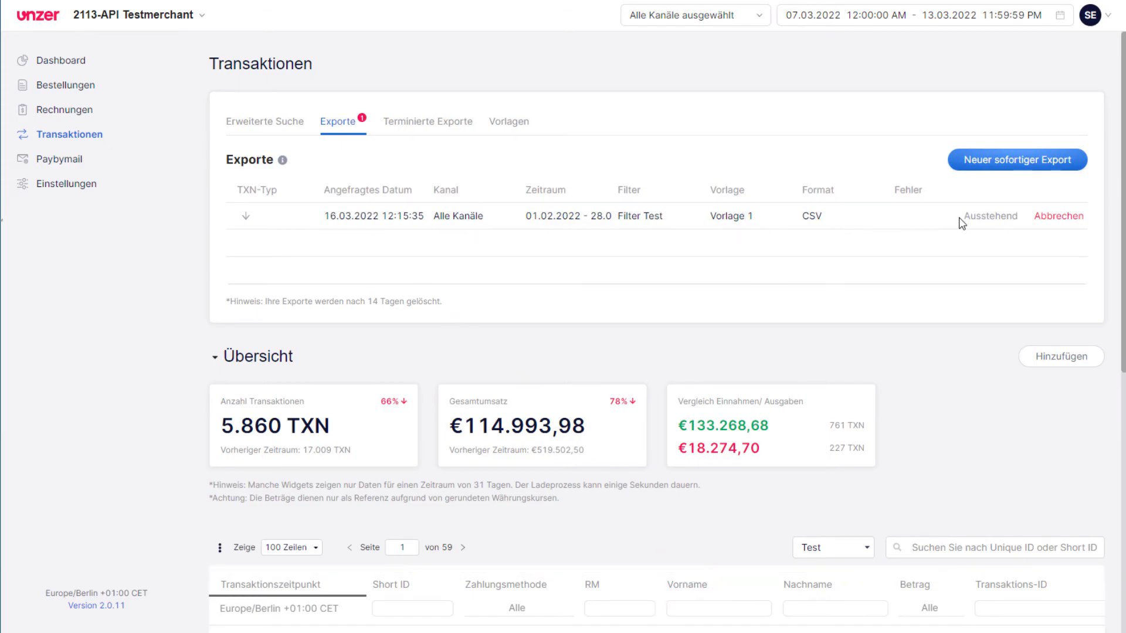
Start a new scheduled export that runs monthly on day 5.
click(994, 223)
click(429, 124)
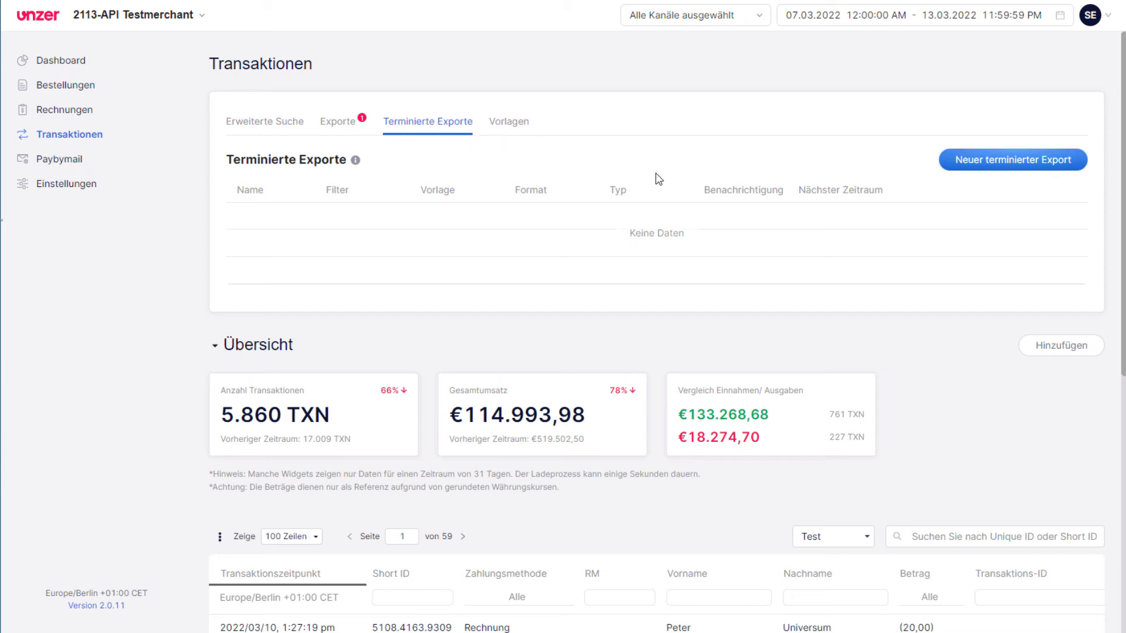
click(1005, 167)
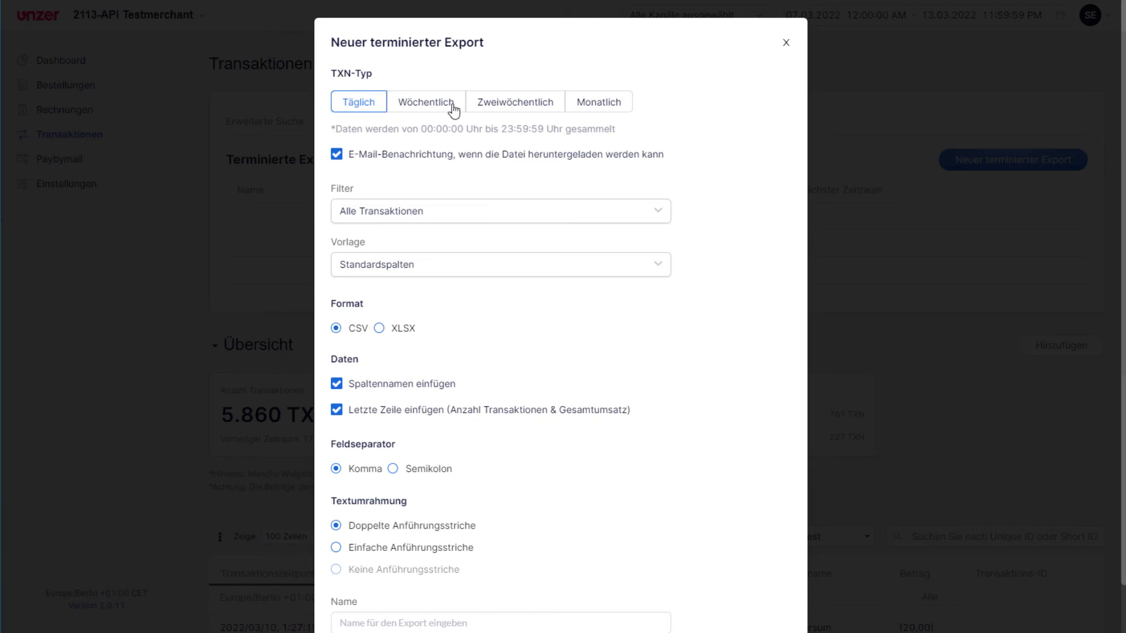
click(597, 109)
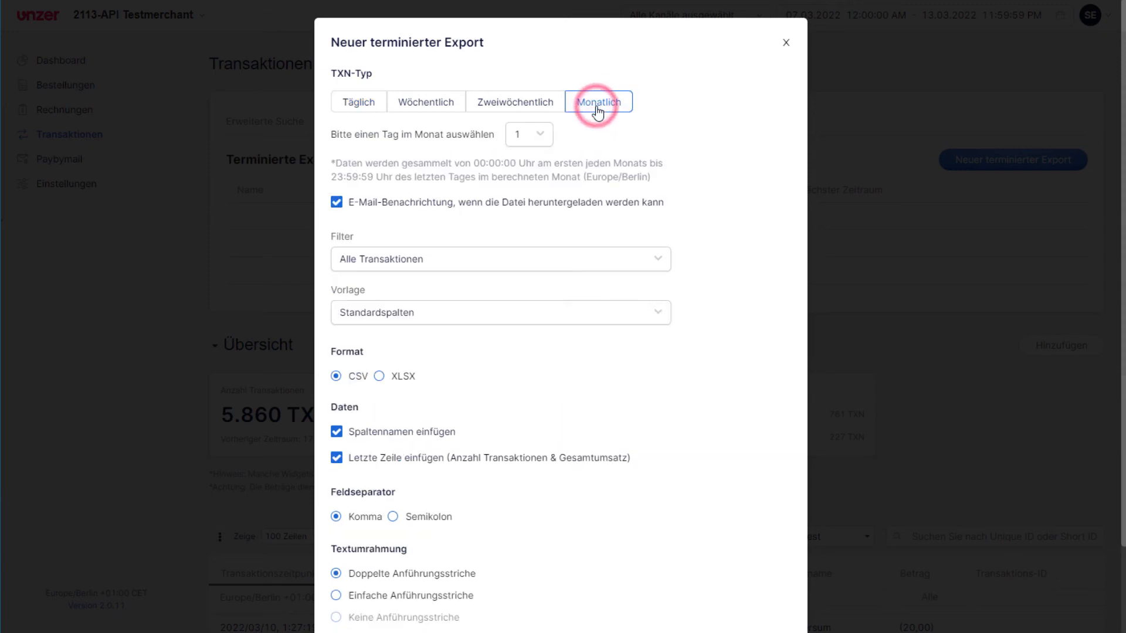
click(542, 136)
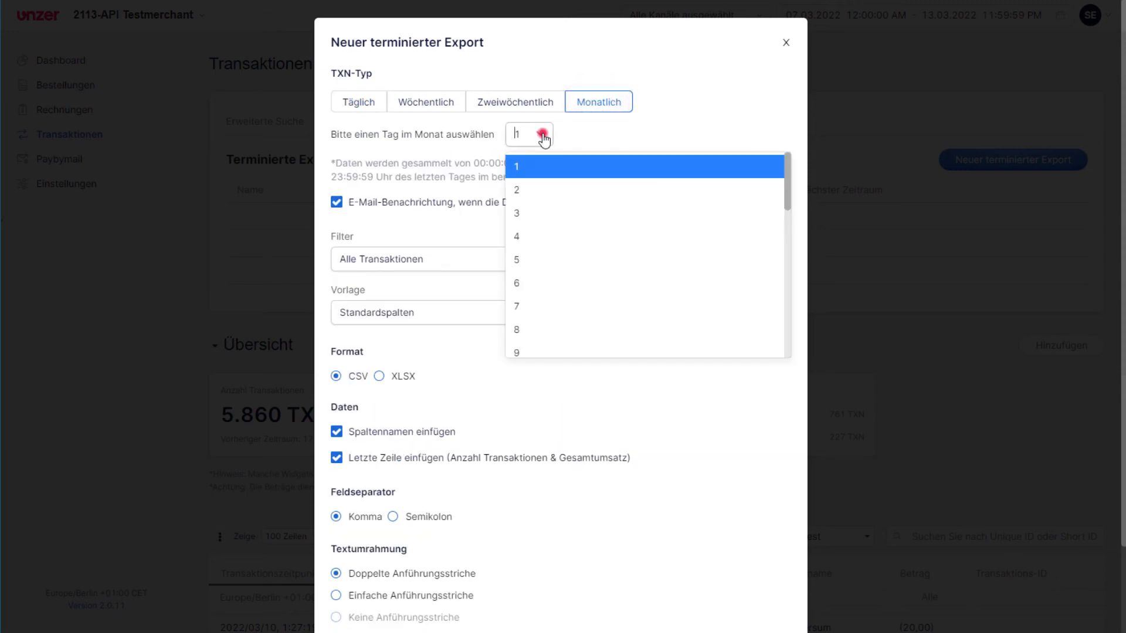
click(522, 261)
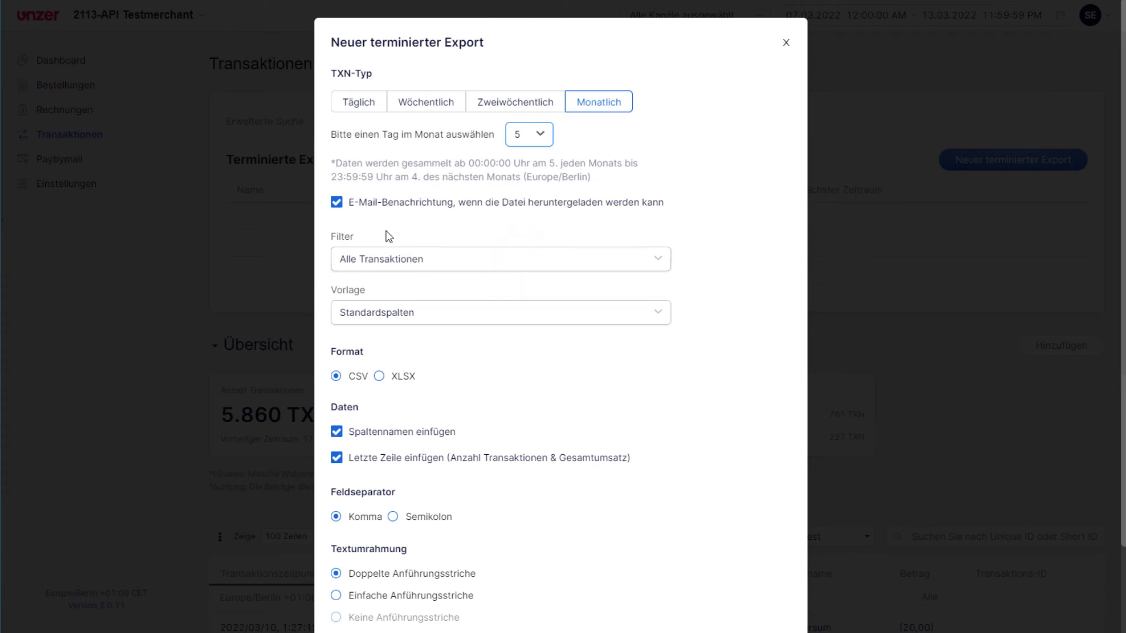
Keep e-mail notification enabled and set the scheduled export's filter to Filter Test.
click(337, 203)
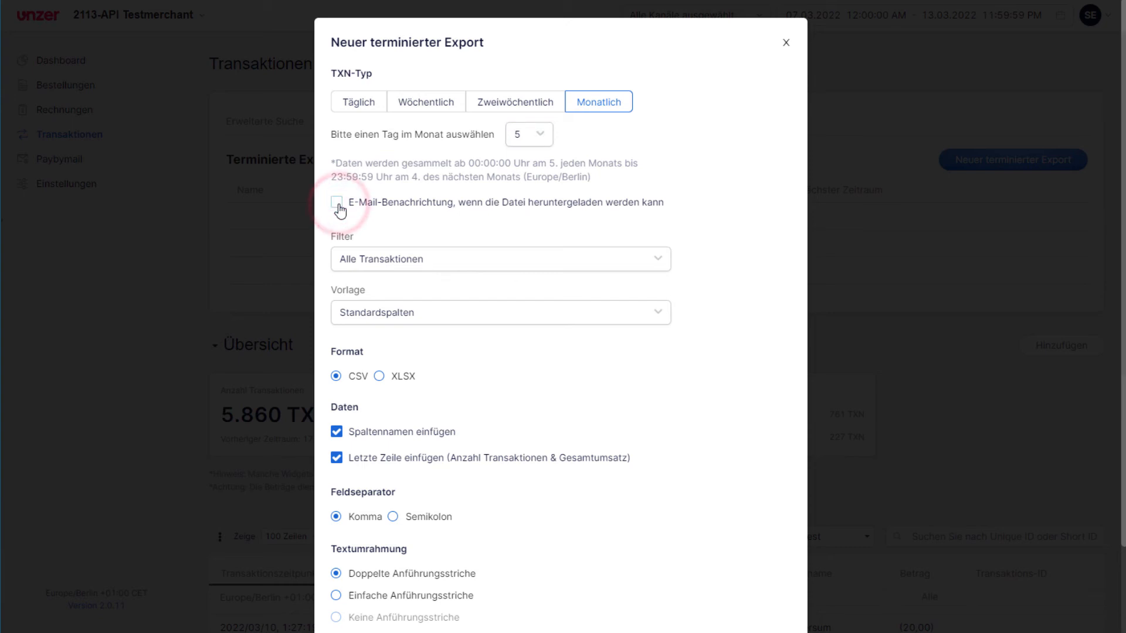
click(338, 205)
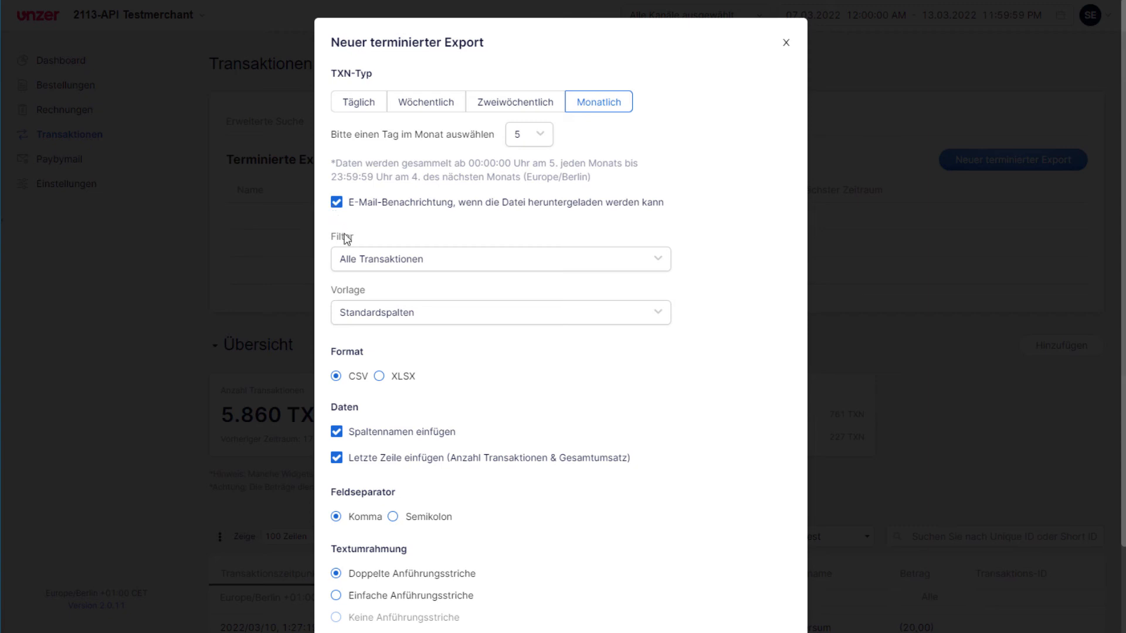
click(353, 260)
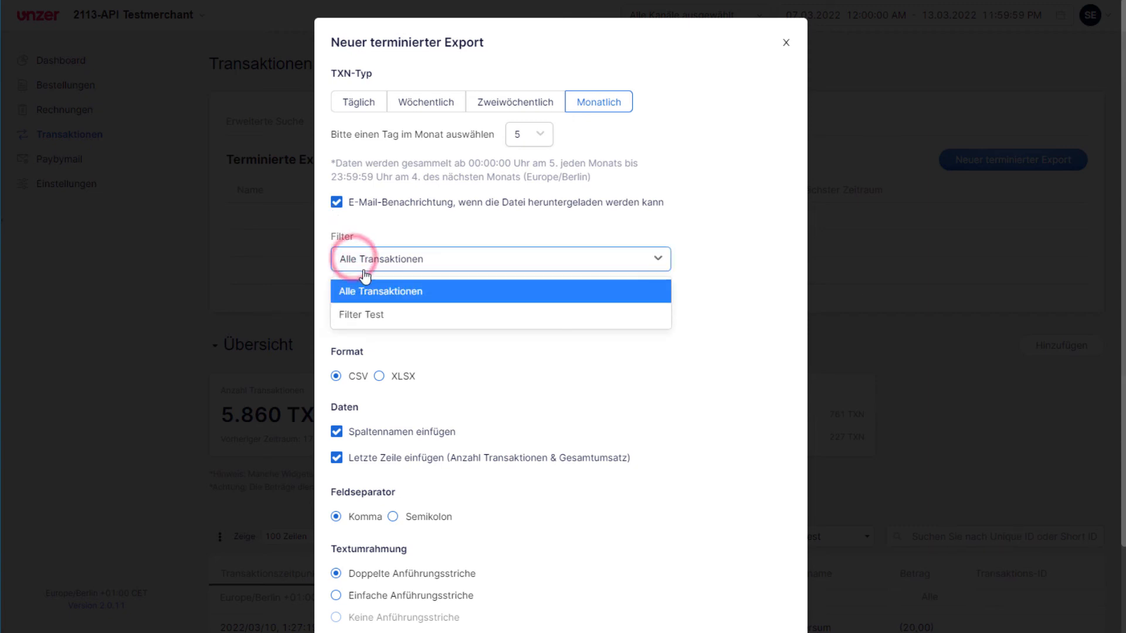
click(364, 316)
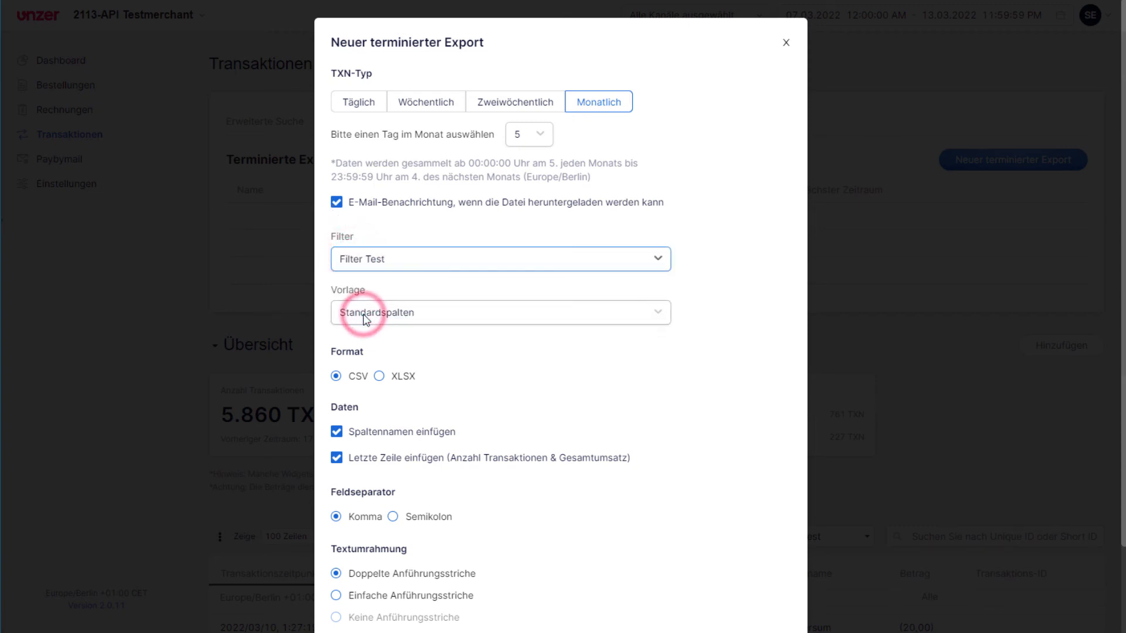
Set the scheduled export's template to Vorlage 1 and keep the CSV format.
click(364, 316)
click(354, 369)
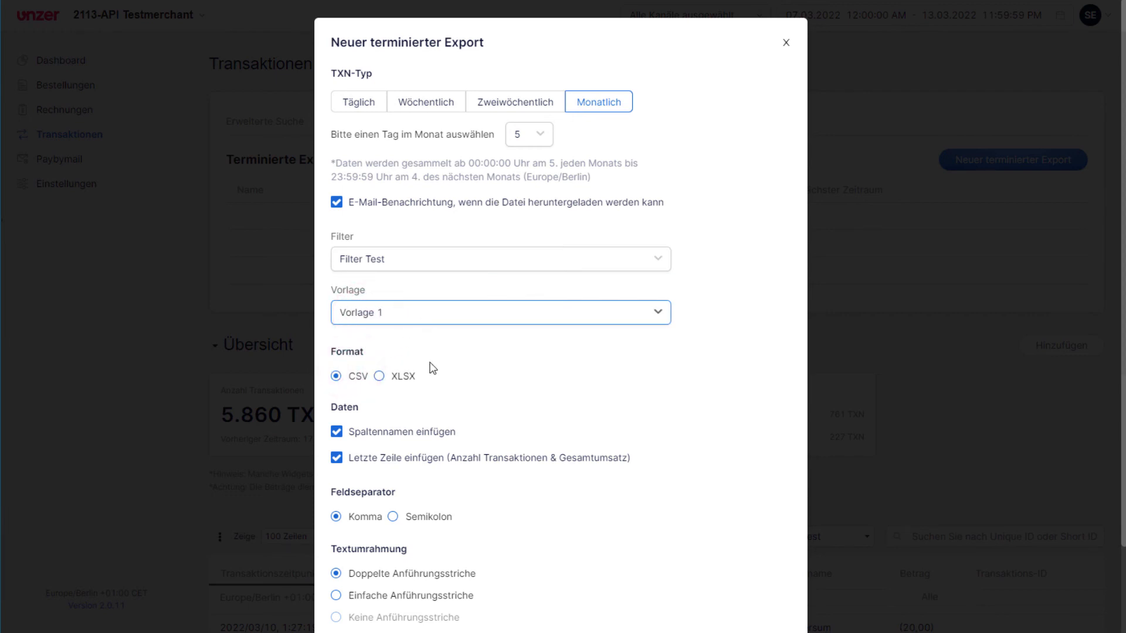
click(379, 377)
click(340, 395)
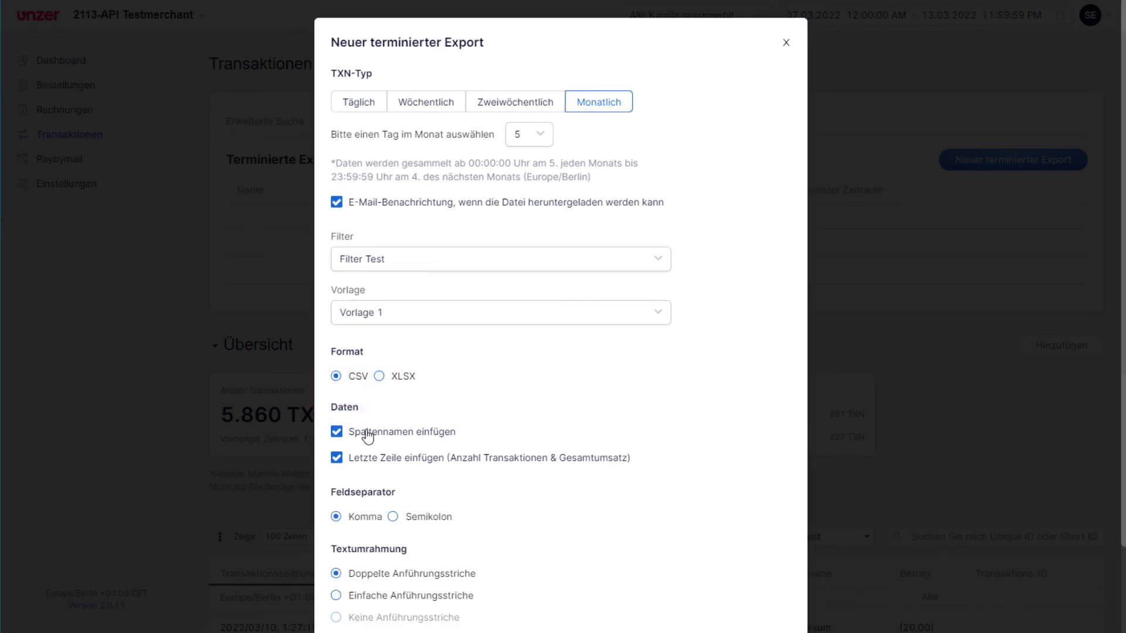
Name the scheduled export Export Mtl. and create it.
scroll(431, 521, down, 1)
scroll(431, 521, down, 1)
click(407, 567)
text(Export Mtl.)
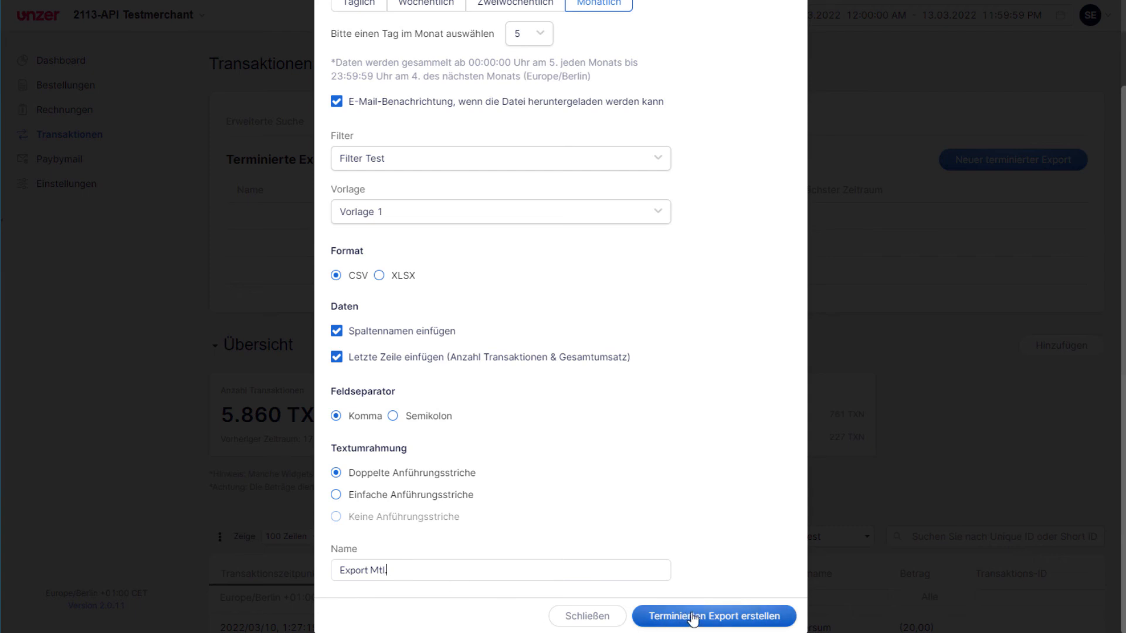
click(694, 617)
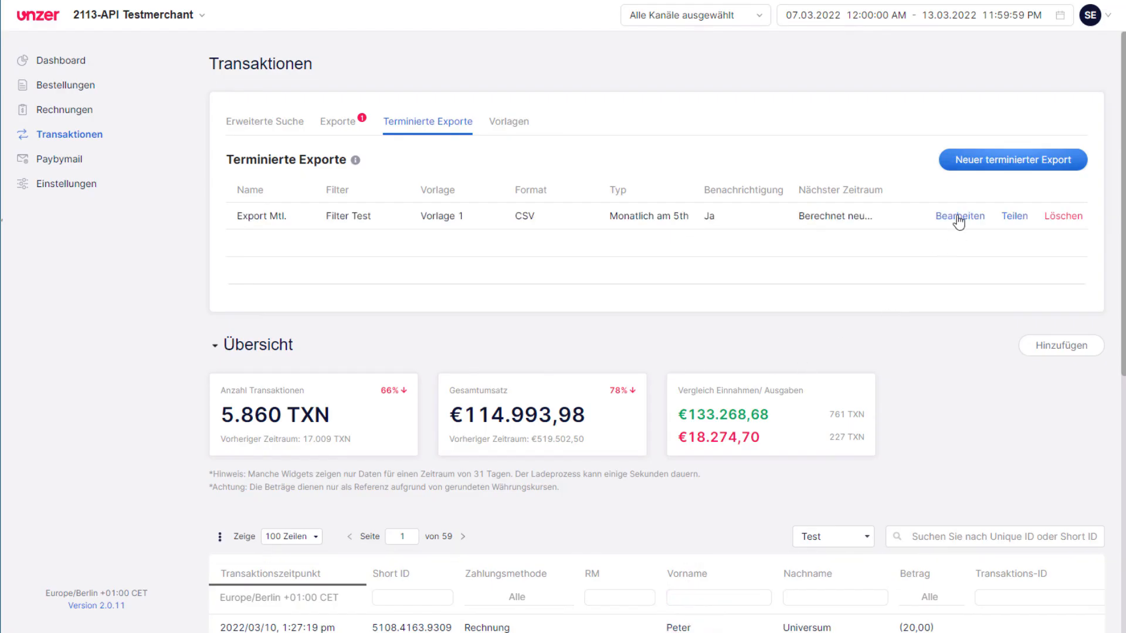
Open the share dialog for Export Mtl., close it without sharing, and view the instant exports list.
click(1015, 217)
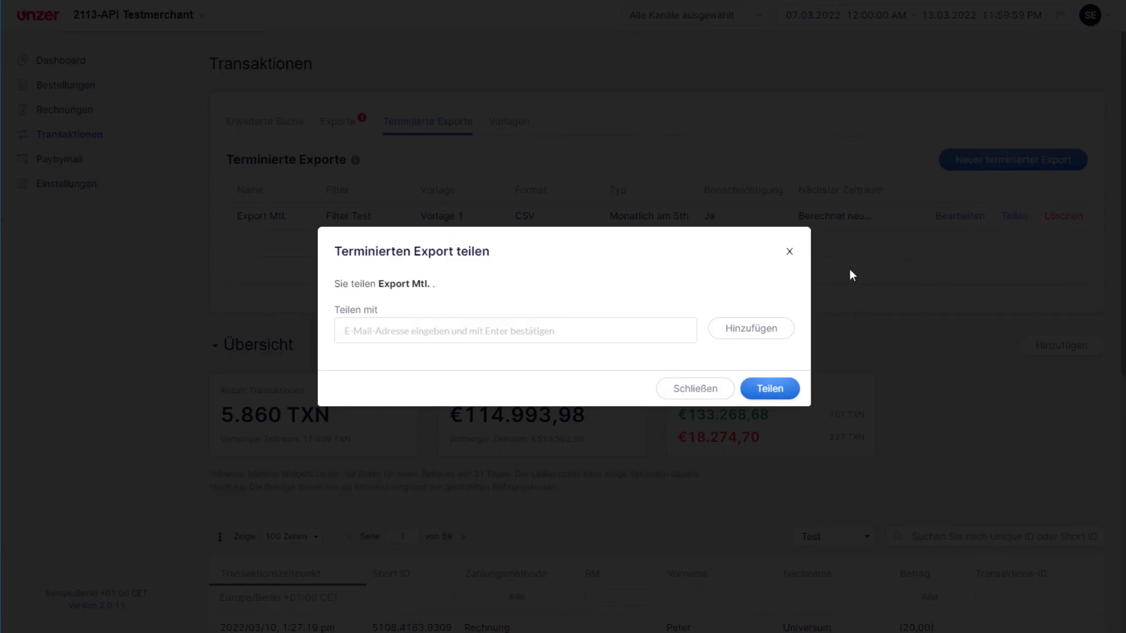
click(679, 333)
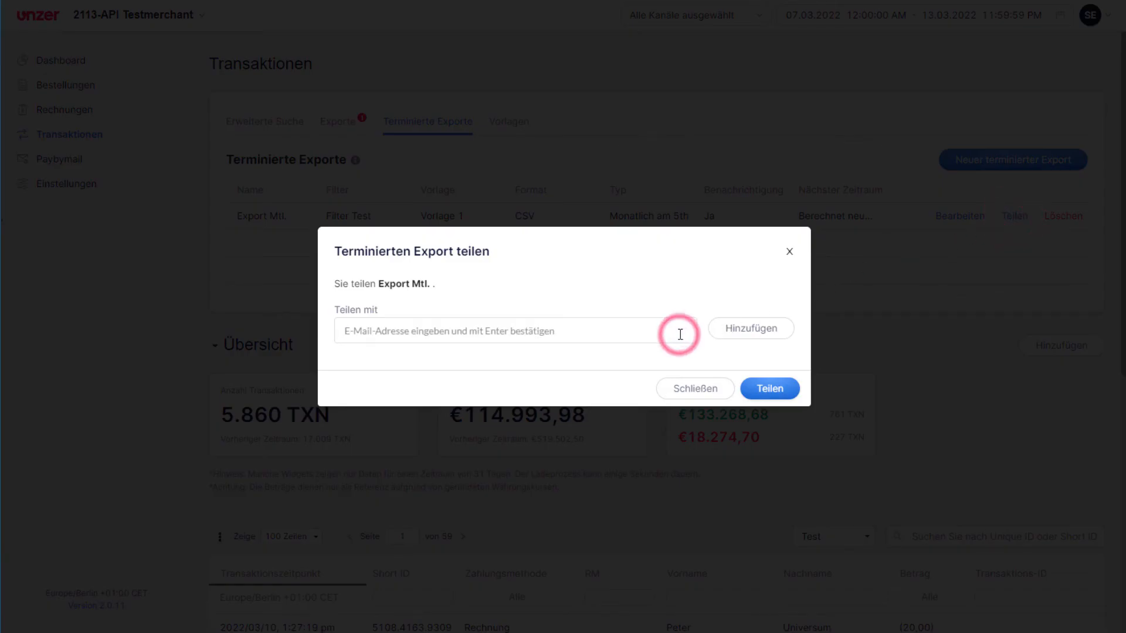
click(707, 389)
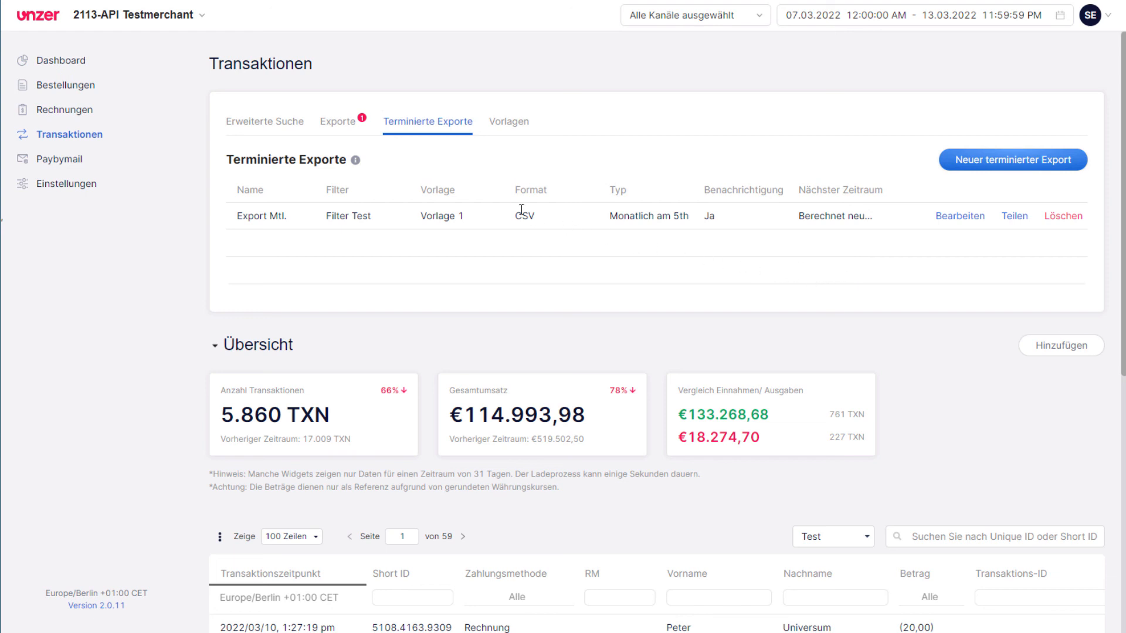
click(329, 124)
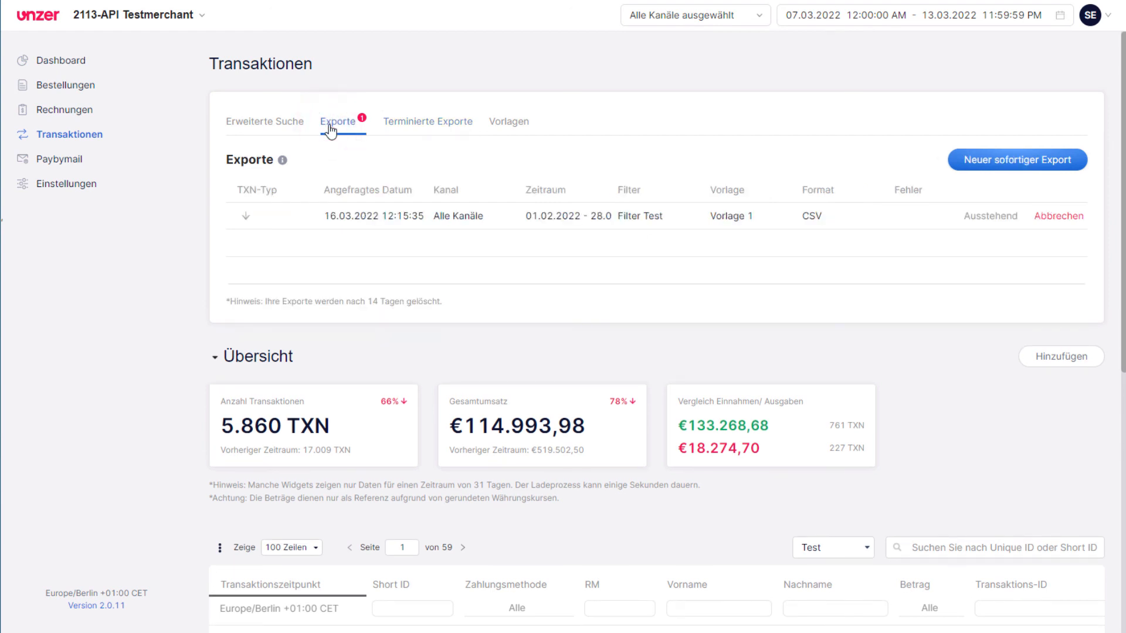